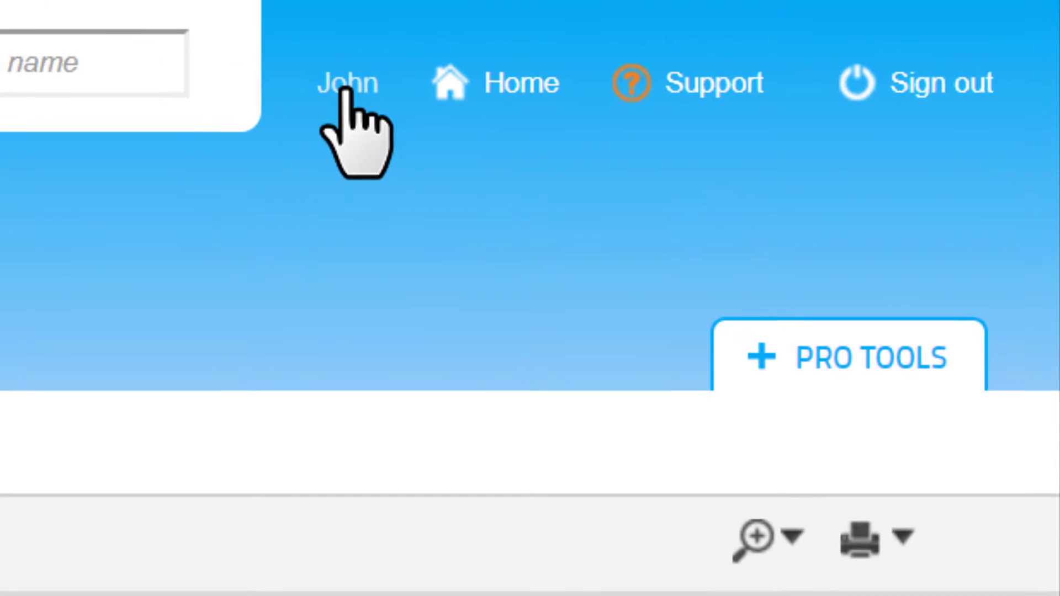
# Step: Choose Change Password from the user-name menu to reach the spa account's sign-in confirmation
pyautogui.click(829, 27)
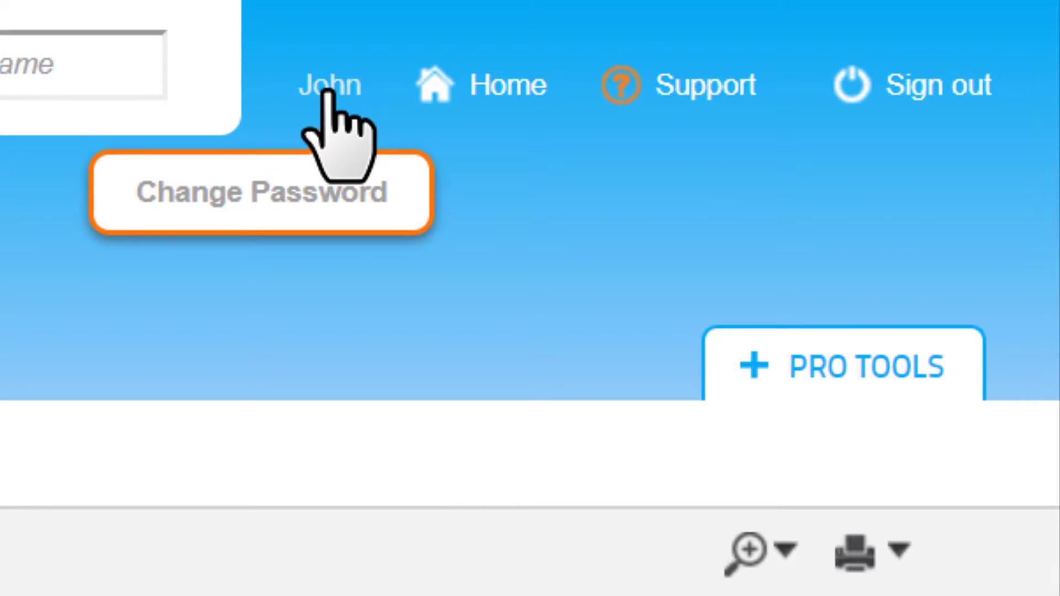
pyautogui.click(256, 217)
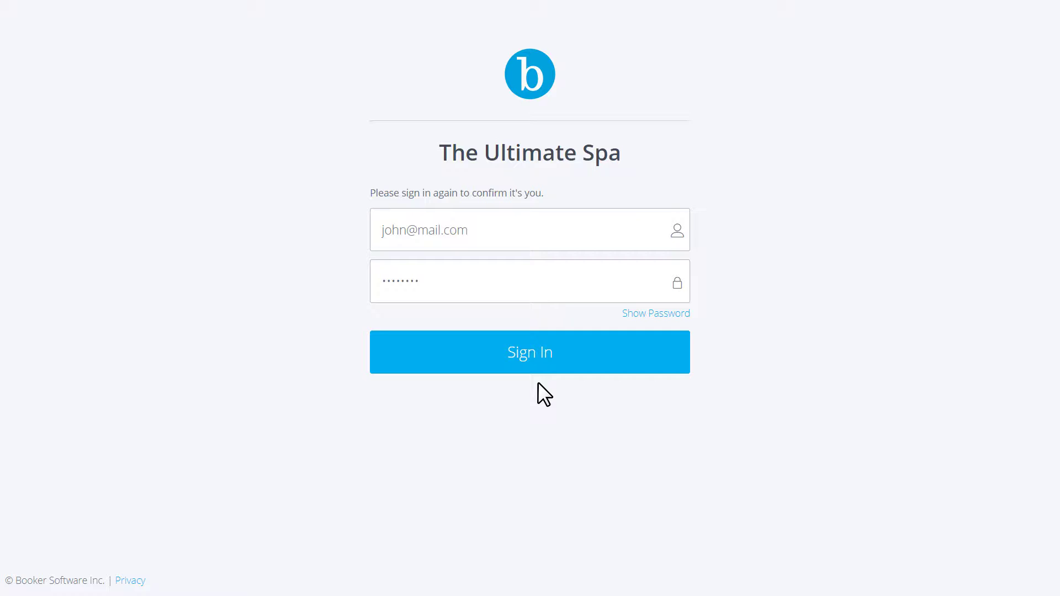
# Step: Confirm sign-in, then submit a new password meeting every listed requirement
pyautogui.click(530, 355)
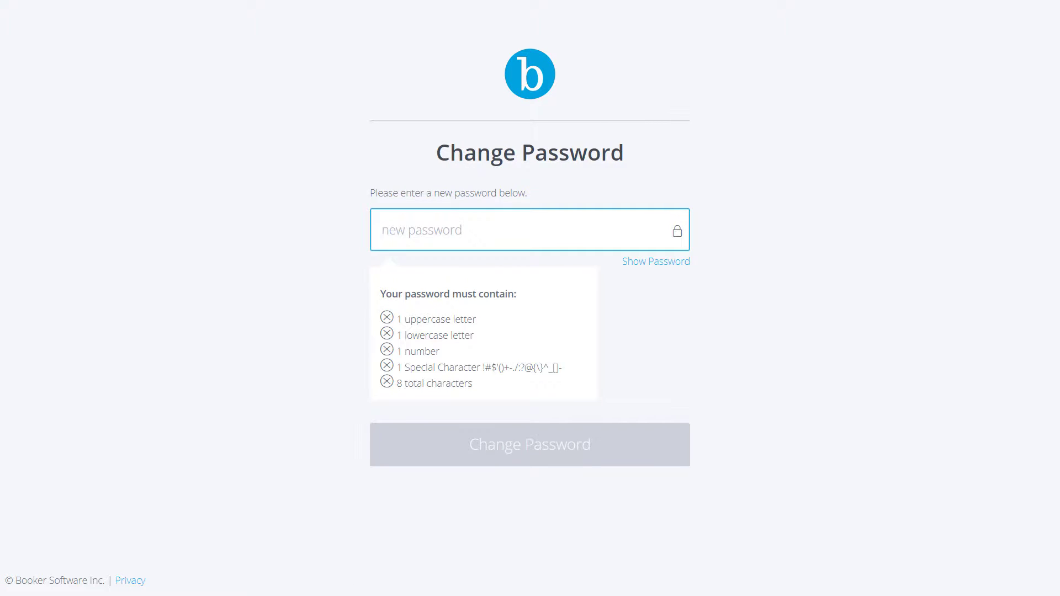
pyautogui.write('••••••')
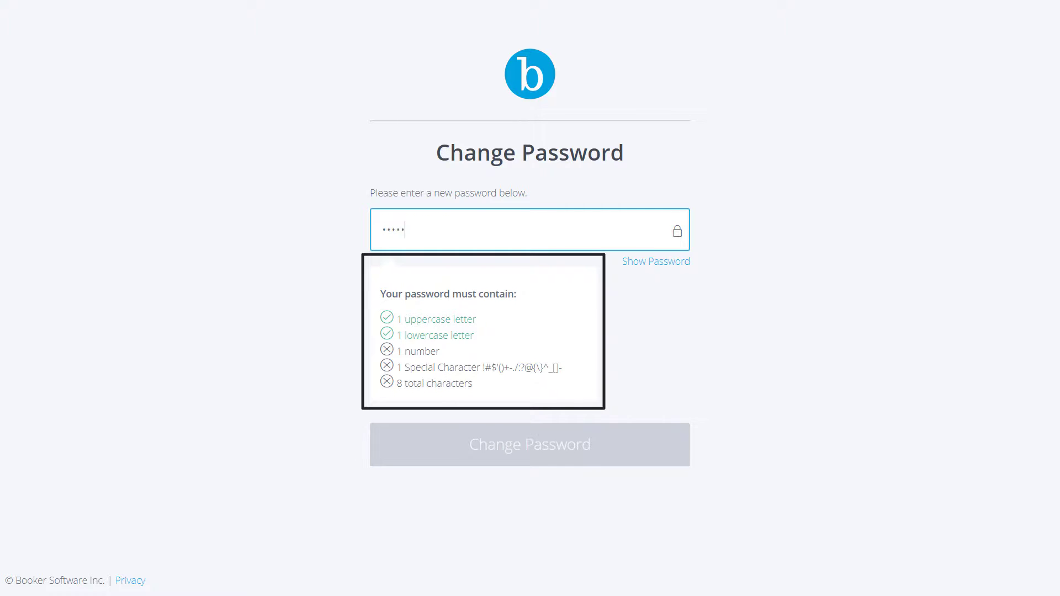
pyautogui.write('•••')
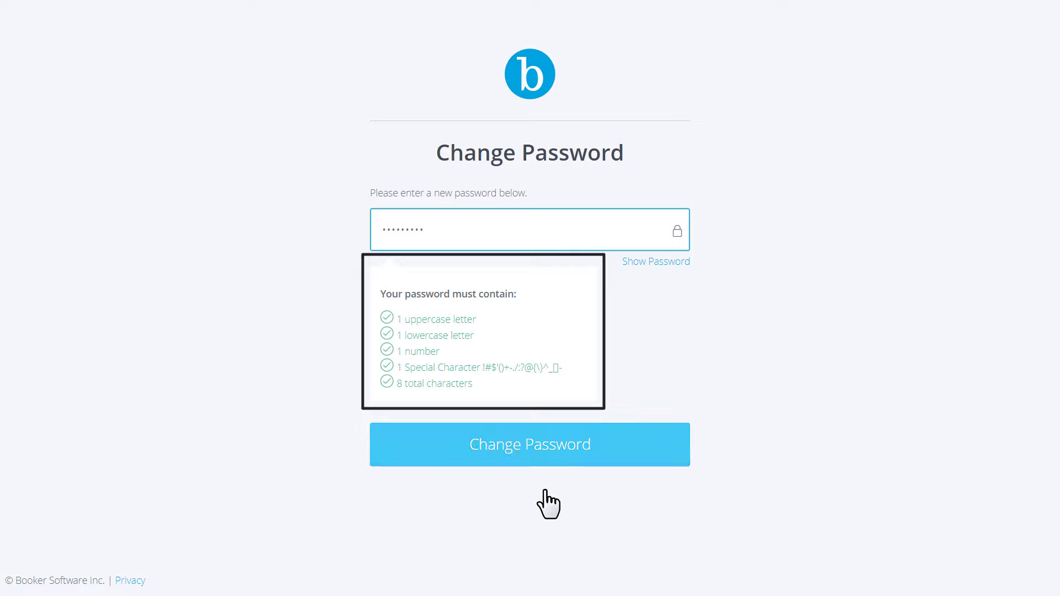
pyautogui.click(530, 445)
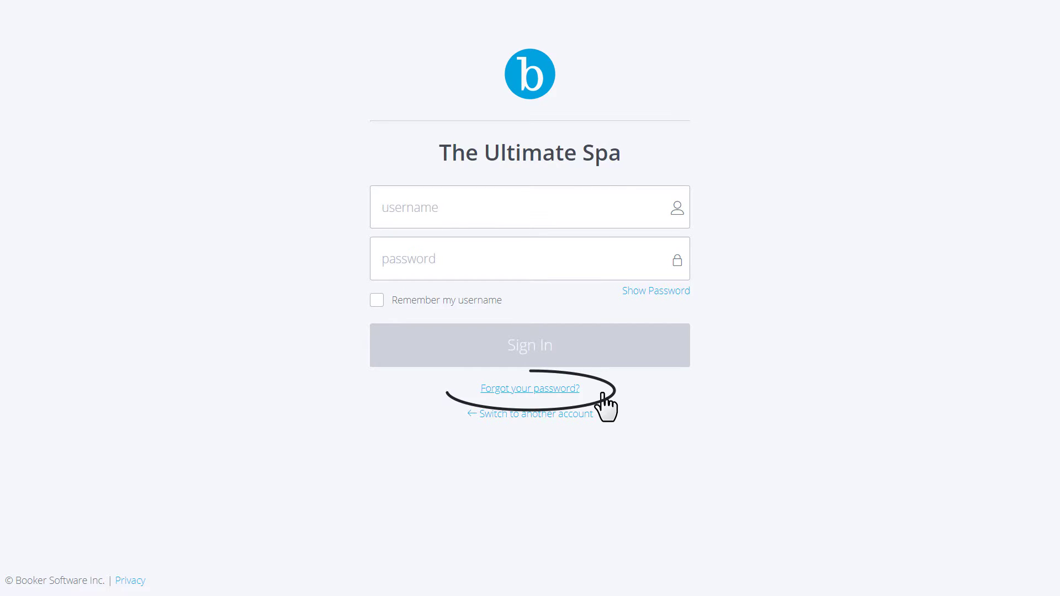
# Step: Request a password reset email for the account username from the 'Forgot your password?' page
pyautogui.click(531, 389)
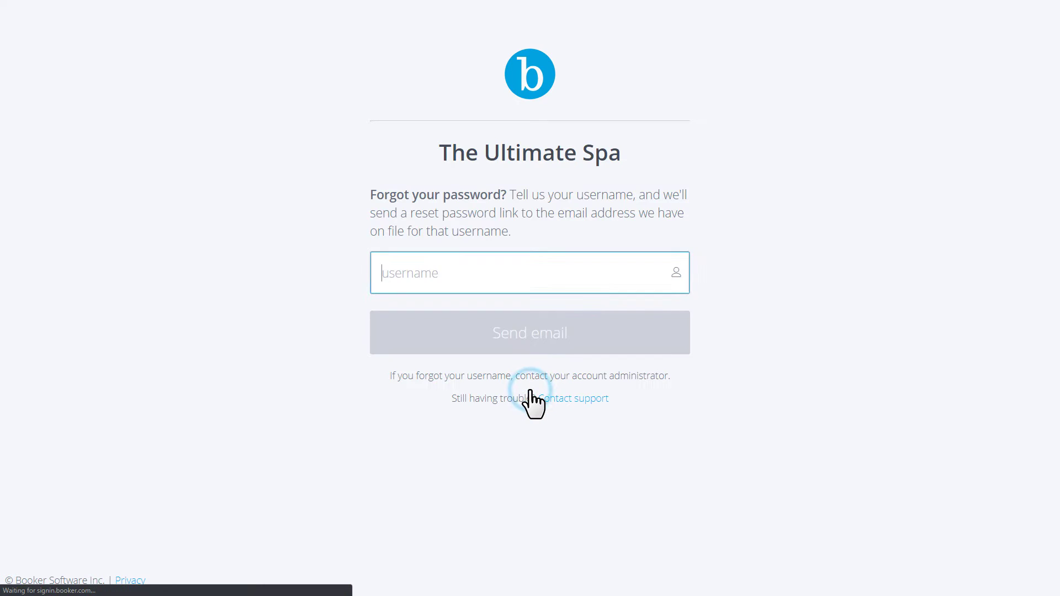
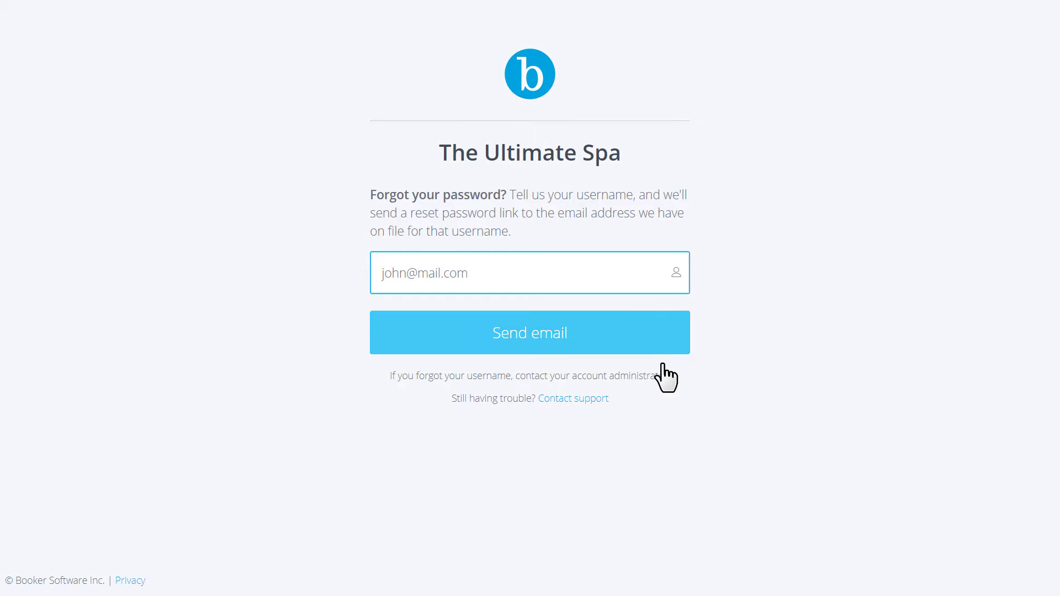
pyautogui.click(536, 339)
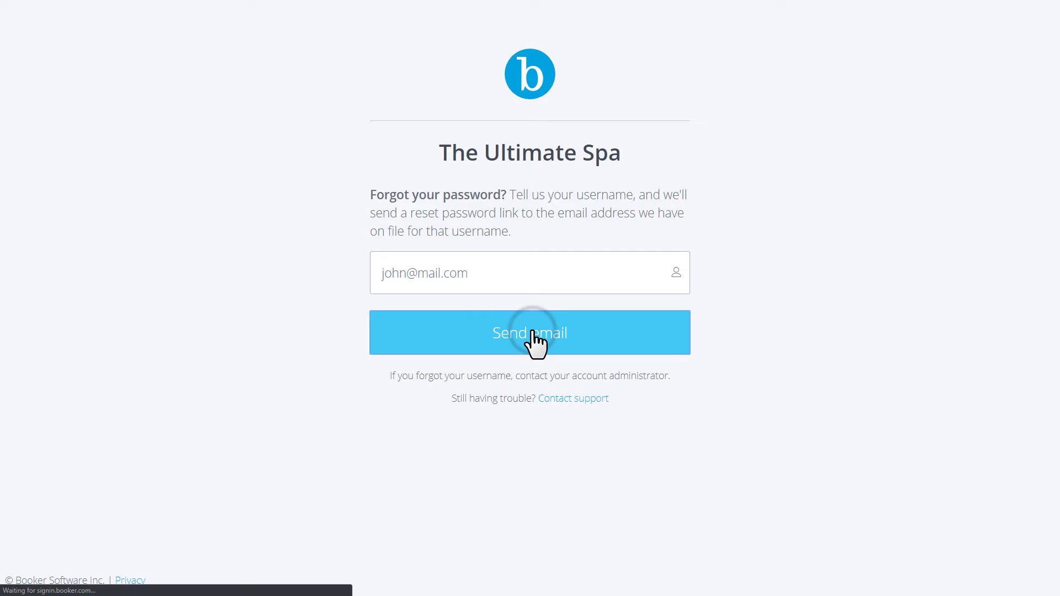